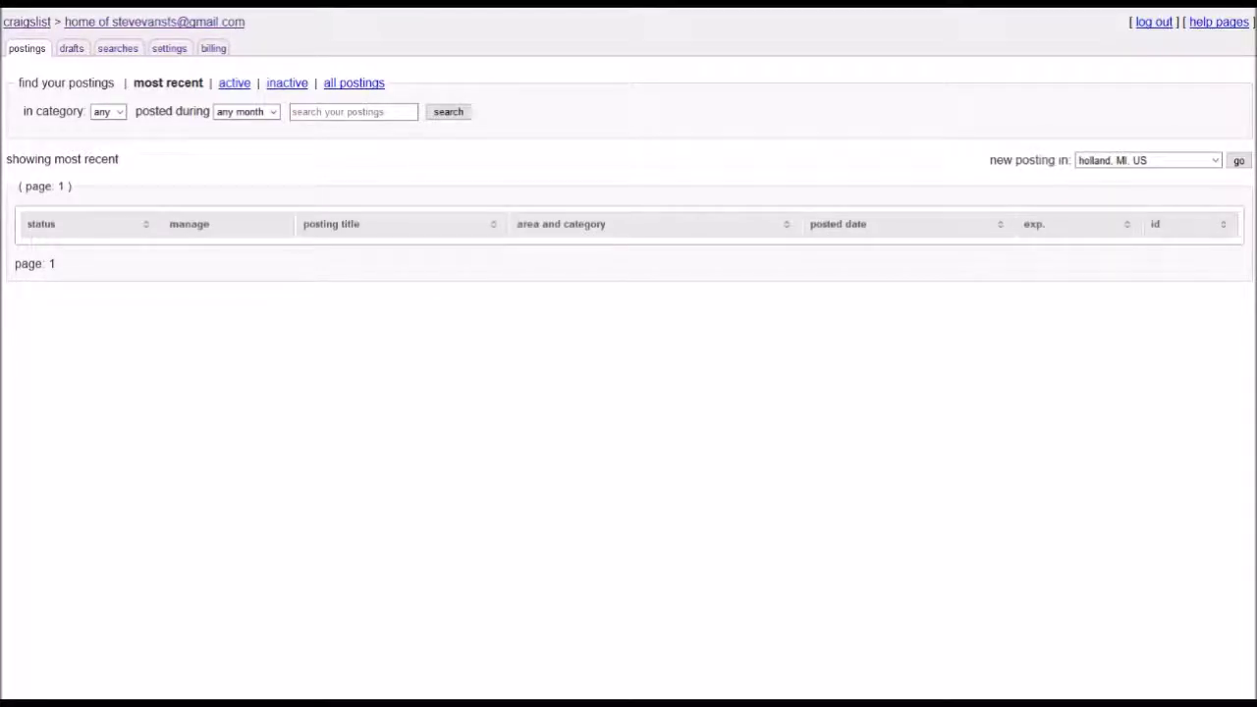
# Step: Check the item photos in the Craiglist pics folder and return to the account's postings page
pyautogui.click(2, 292)
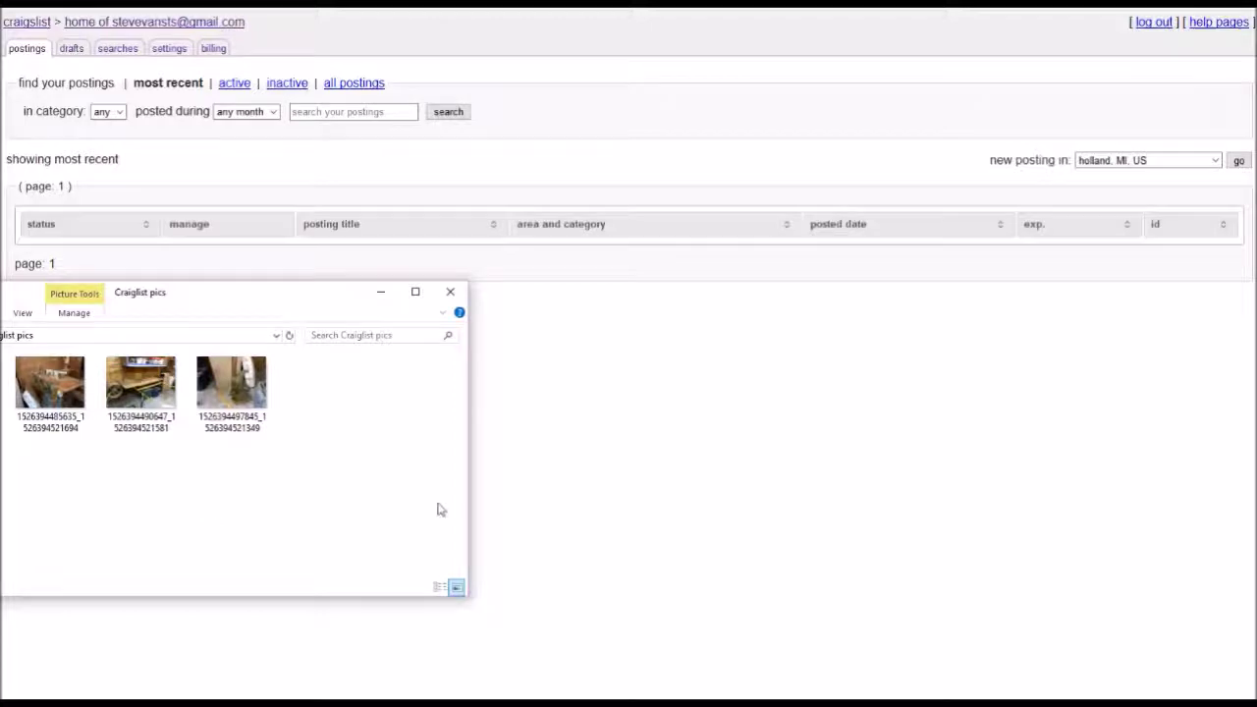
pyautogui.click(624, 602)
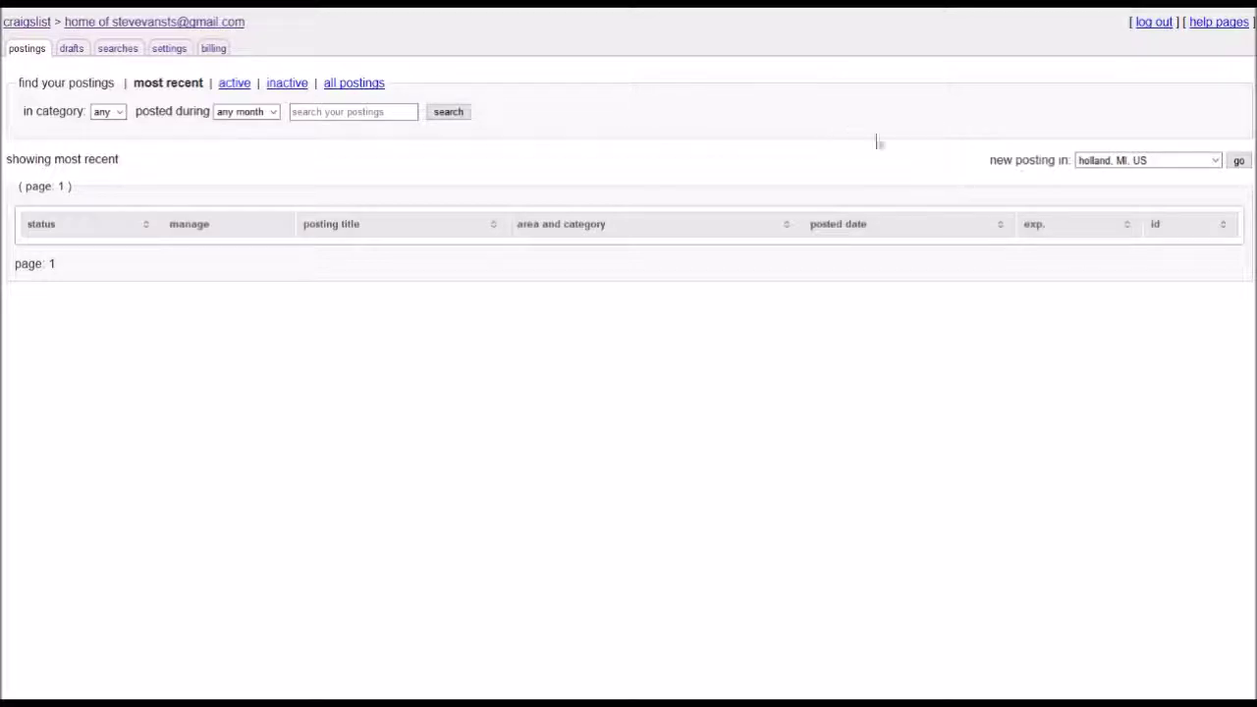
# Step: Start a new posting in the holland, MI, US area
pyautogui.click(1147, 161)
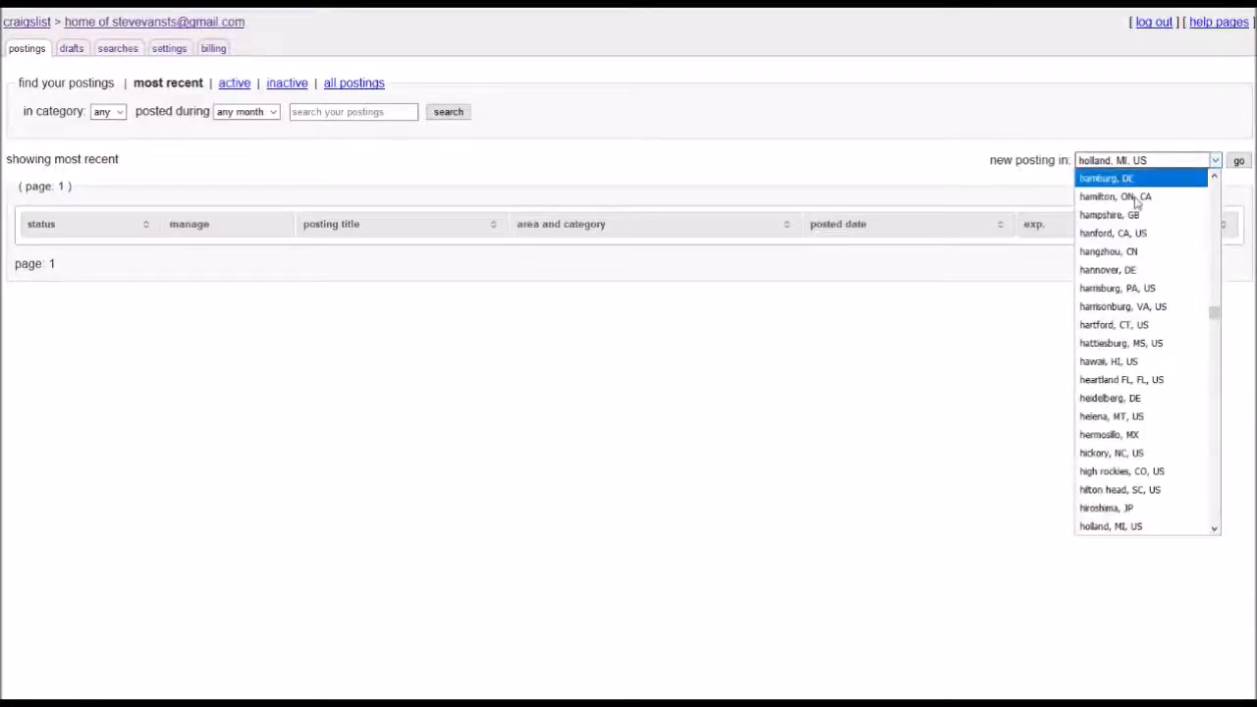
pyautogui.scroll(-3, 1146, 403)
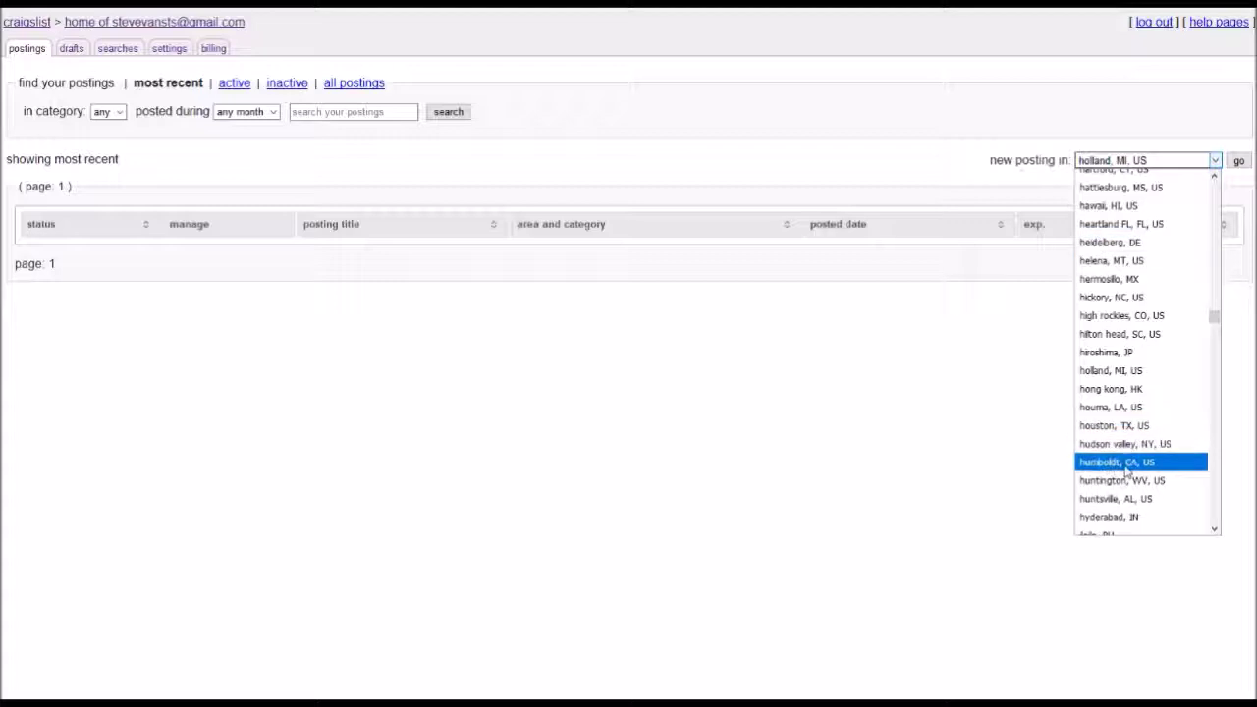
pyautogui.click(1121, 371)
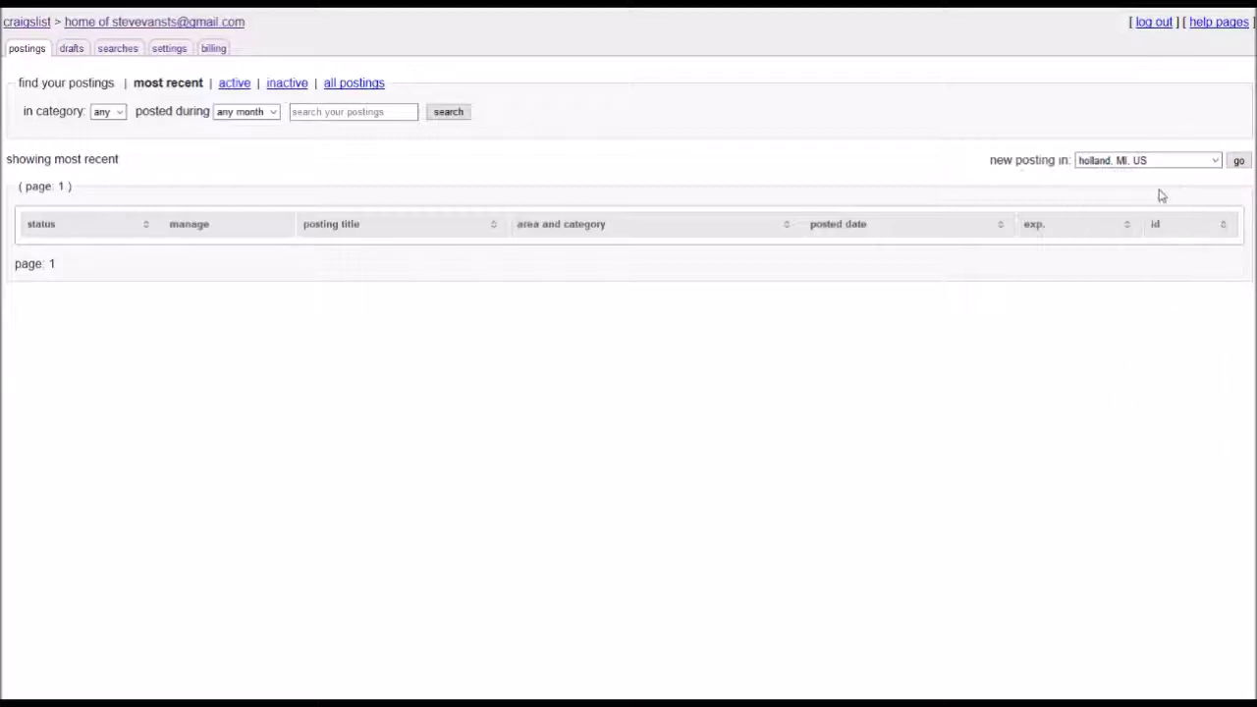
pyautogui.click(1240, 162)
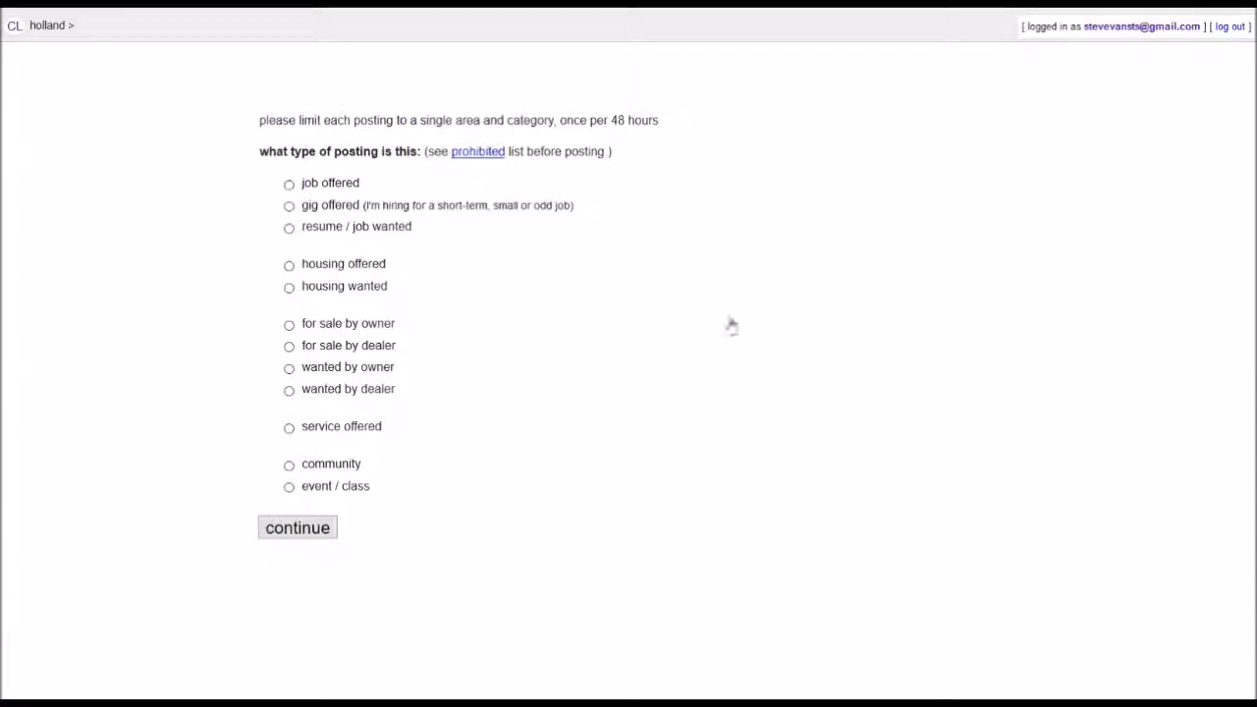
# Step: Set the posting type to for sale by owner and the category to free stuff
pyautogui.click(356, 331)
pyautogui.scroll(-3, 561, 374)
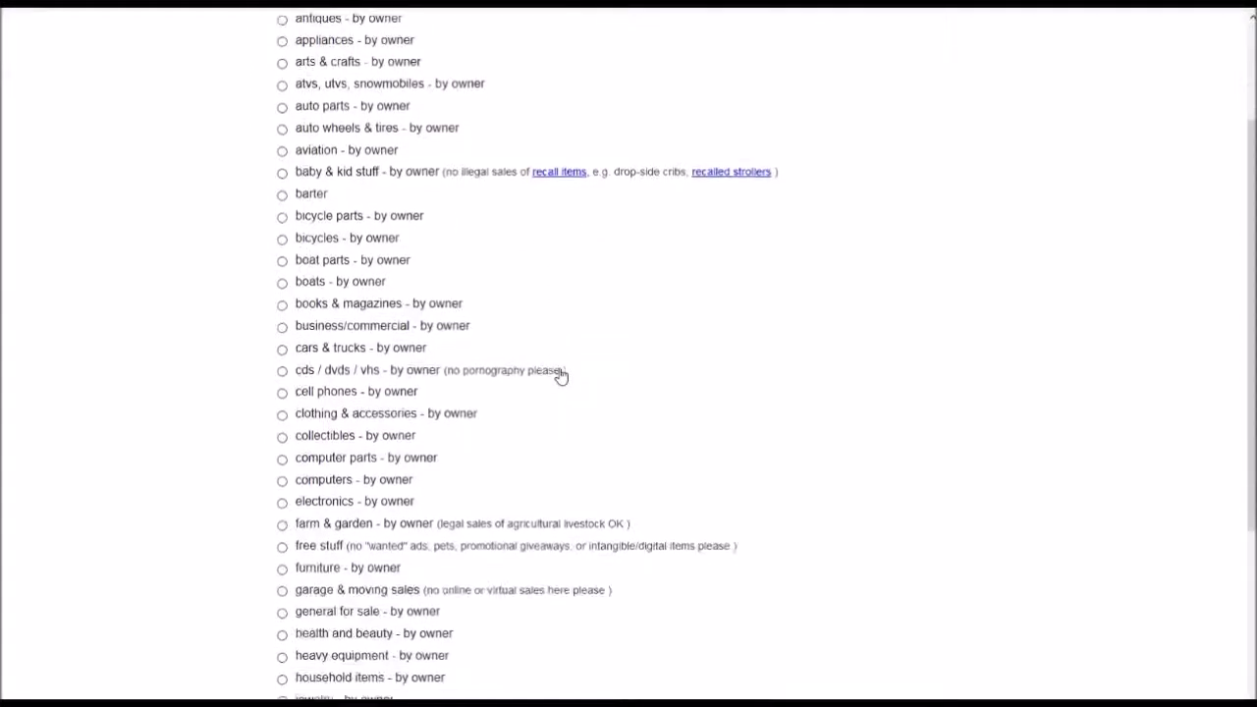
pyautogui.scroll(-1, 549, 383)
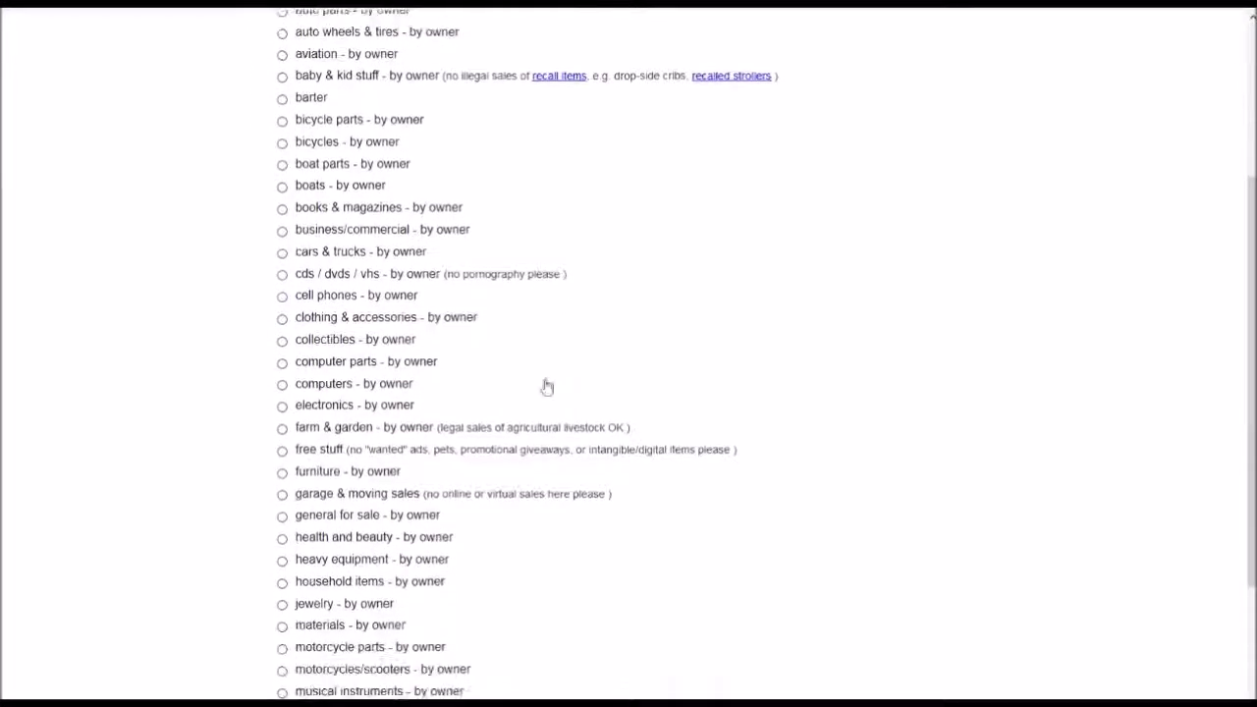
pyautogui.click(314, 453)
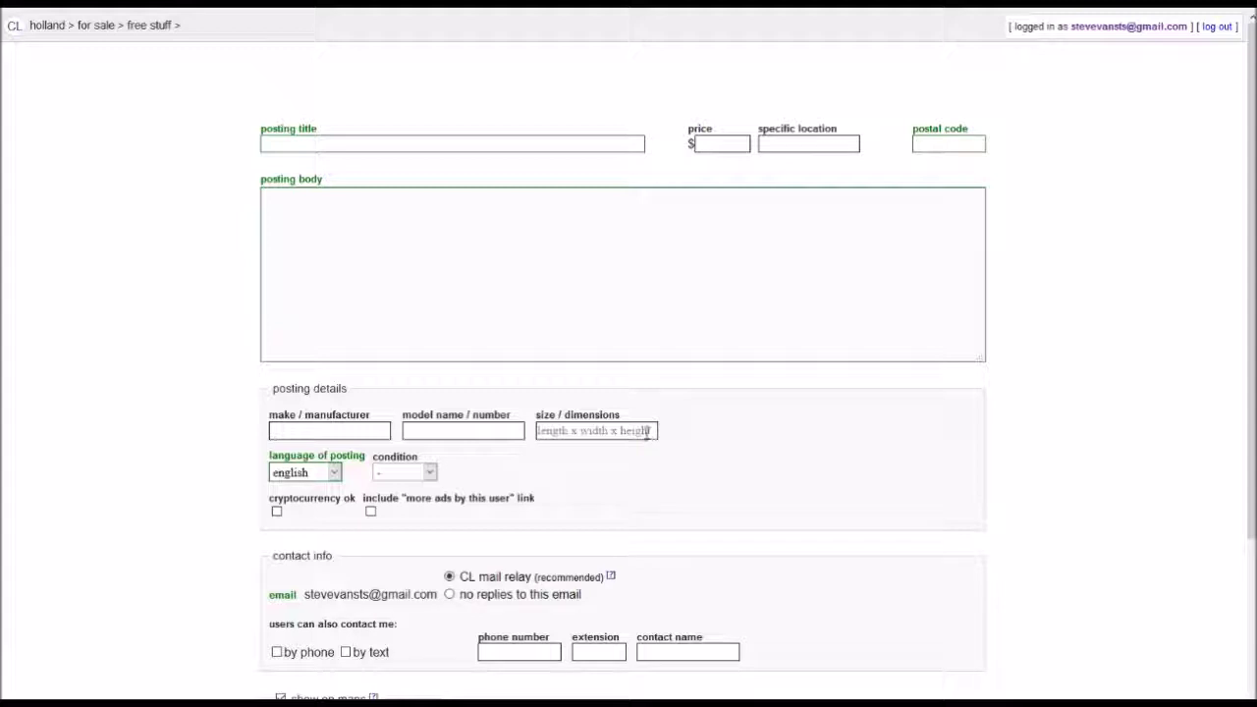
# Step: Complete the posting form with the title "Moving Sale - 5 and 3 foot Belt Sanders and Arbor Press", the tool description and location, and submit it
pyautogui.scroll(-1, 640, 435)
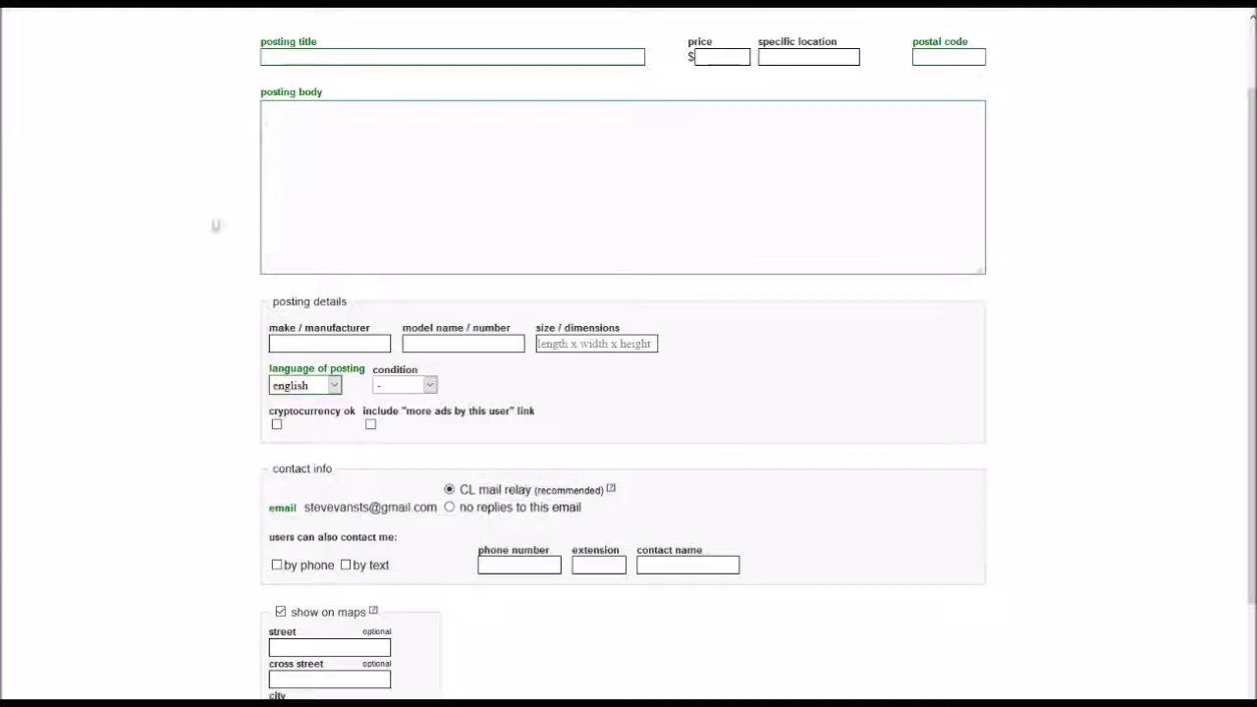
pyautogui.scroll(-1, 238, 269)
pyautogui.click(295, 282)
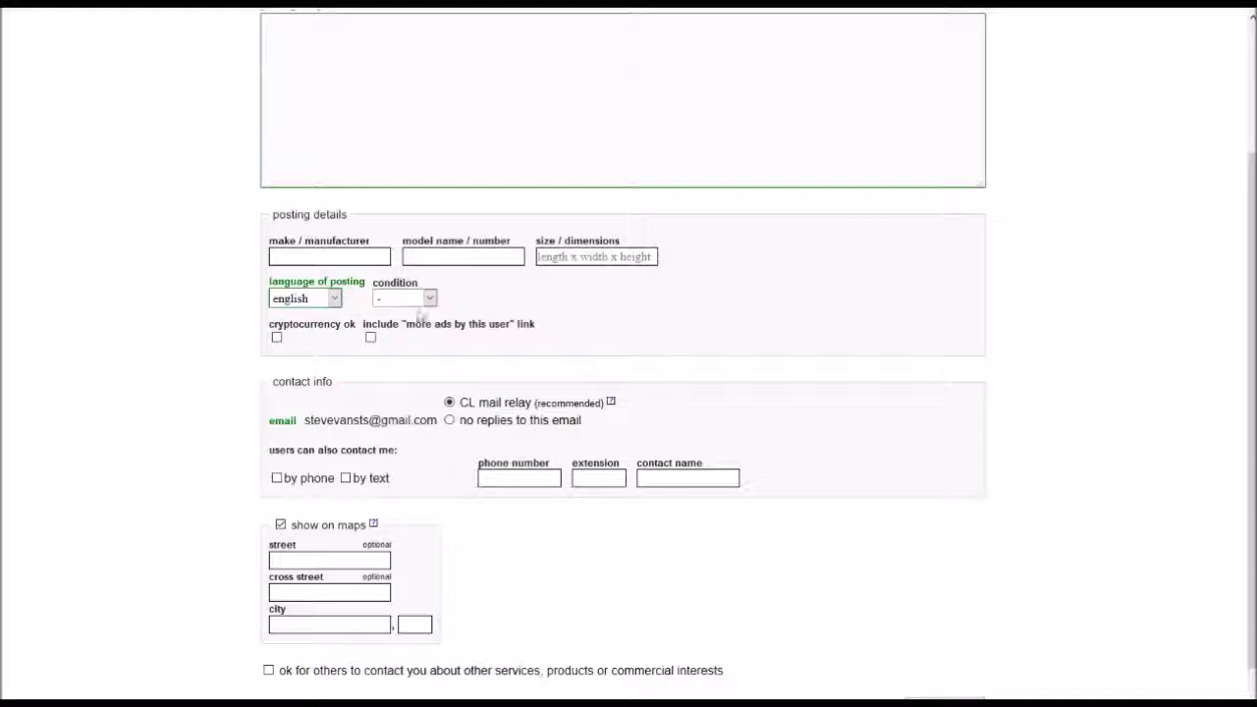
pyautogui.scroll(-1, 294, 314)
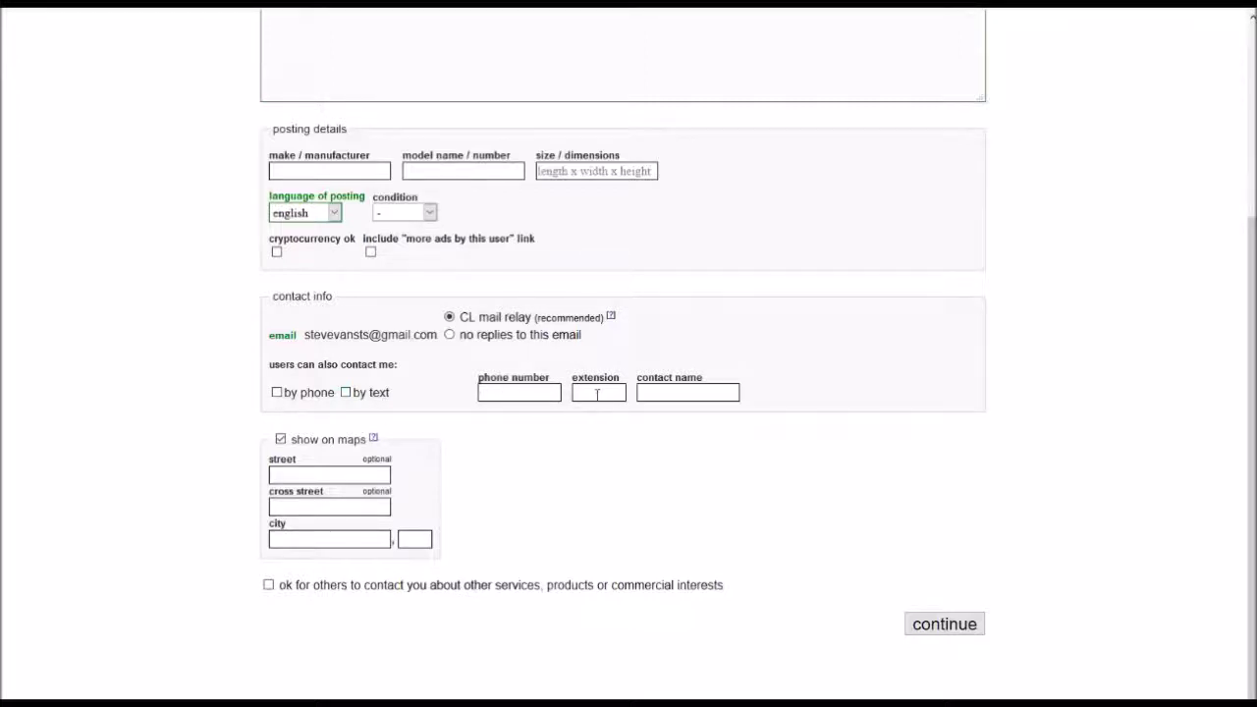
pyautogui.click(644, 393)
pyautogui.click(947, 629)
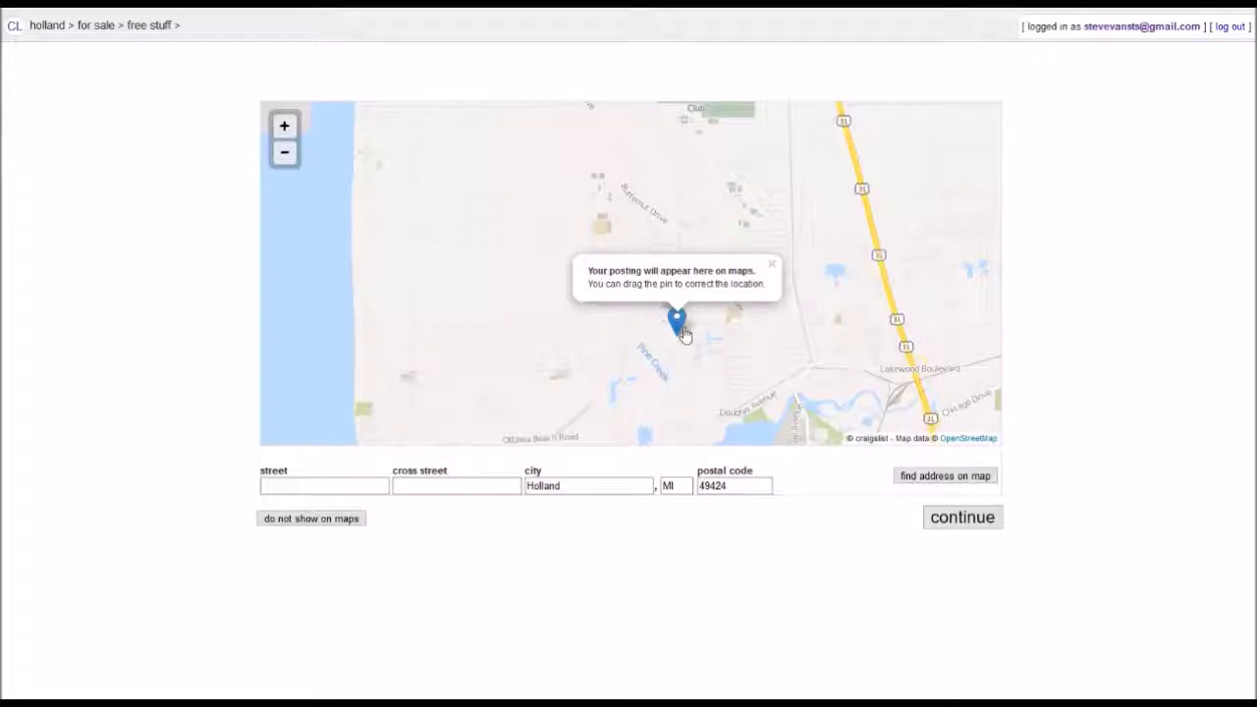
# Step: Adjust the posting's map pin and add the three tool photos from the Craiglist pics folder
pyautogui.moveTo(677, 320)
pyautogui.mouseDown()
pyautogui.moveTo(514, 301)
pyautogui.moveTo(632, 227)
pyautogui.moveTo(628, 316)
pyautogui.moveTo(672, 312)
pyautogui.mouseUp()
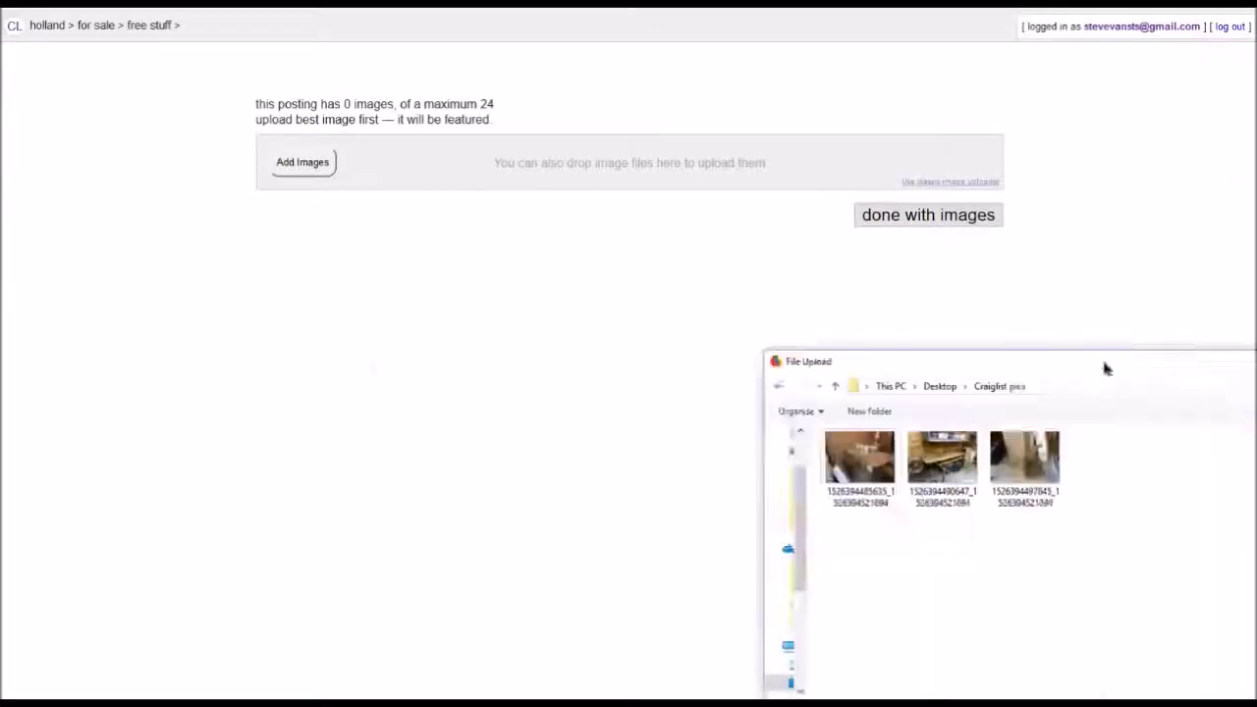
pyautogui.moveTo(1102, 365); pyautogui.dragTo(292, 154)
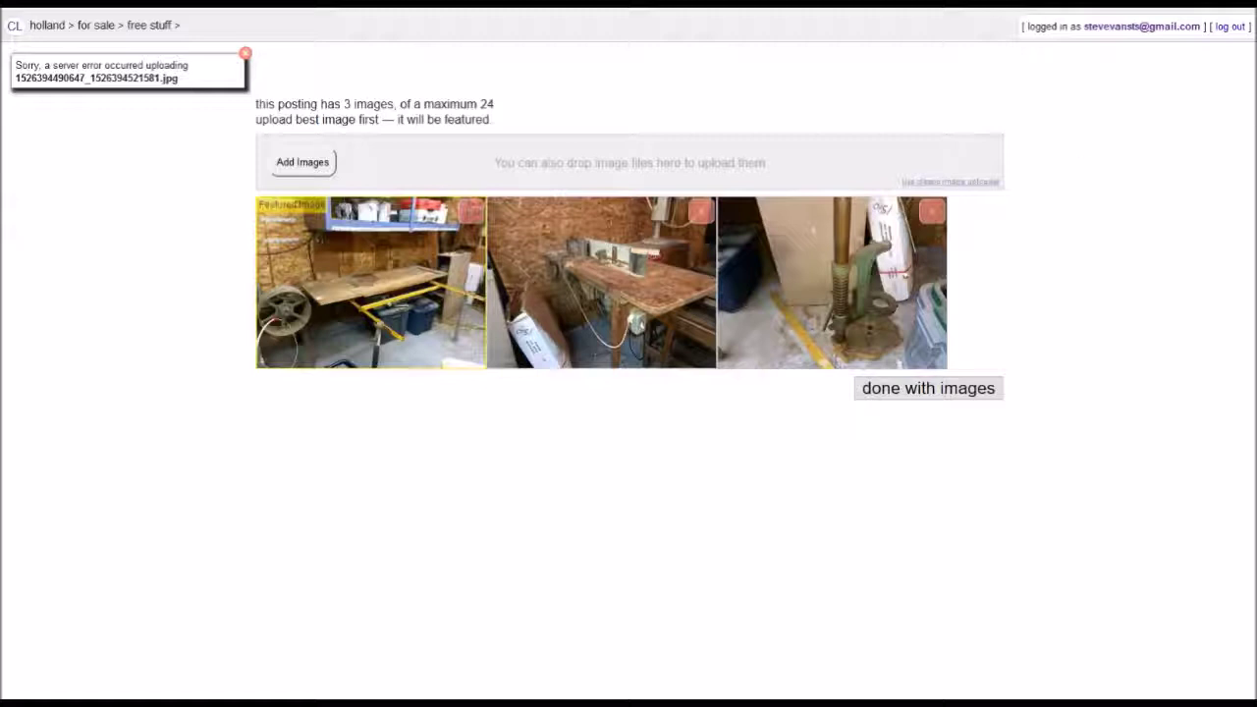
pyautogui.click(975, 396)
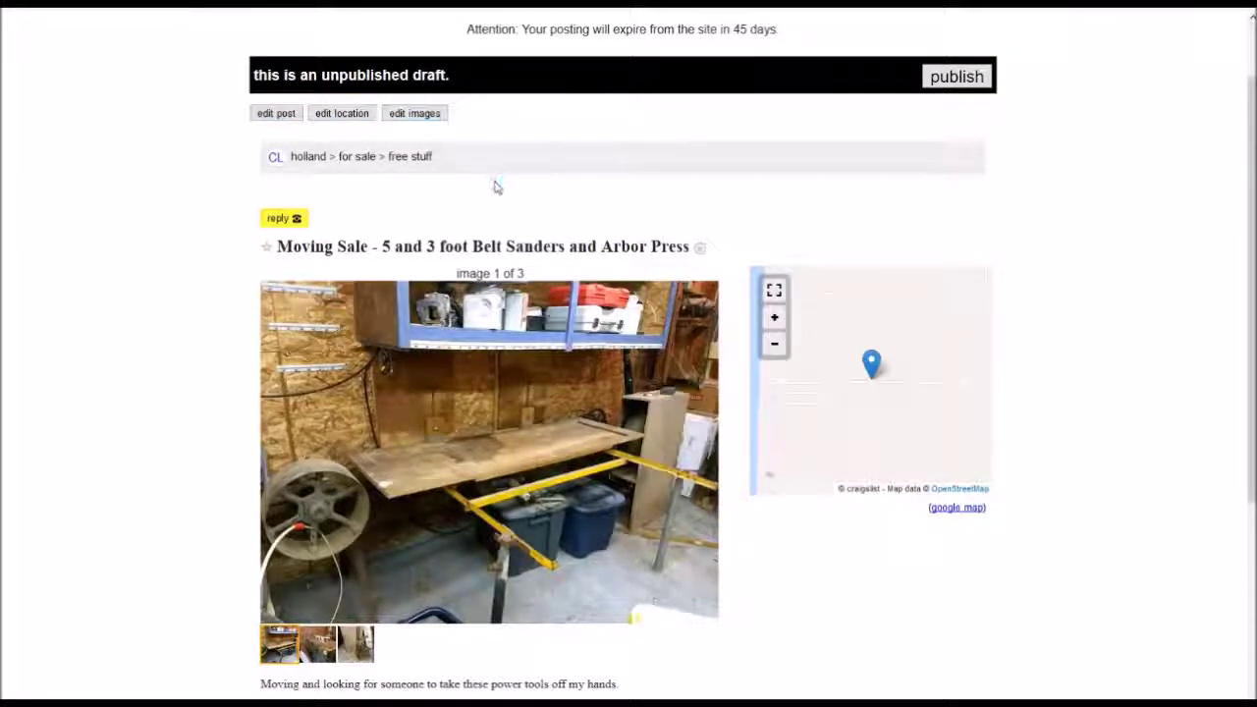
# Step: Review the unpublished draft's photos, description and map, and publish the posting
pyautogui.scroll(-1, 494, 185)
pyautogui.scroll(-1, 333, 92)
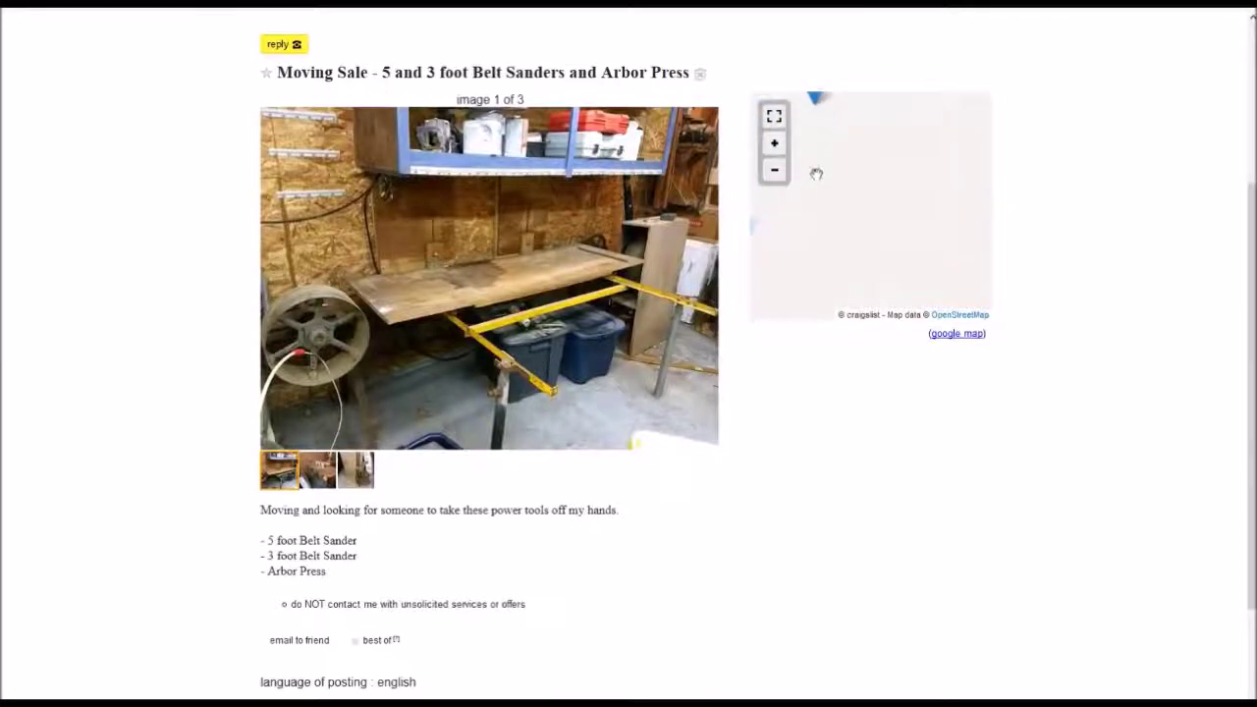
pyautogui.moveTo(816, 174); pyautogui.dragTo(854, 258)
pyautogui.scroll(-2, 746, 506)
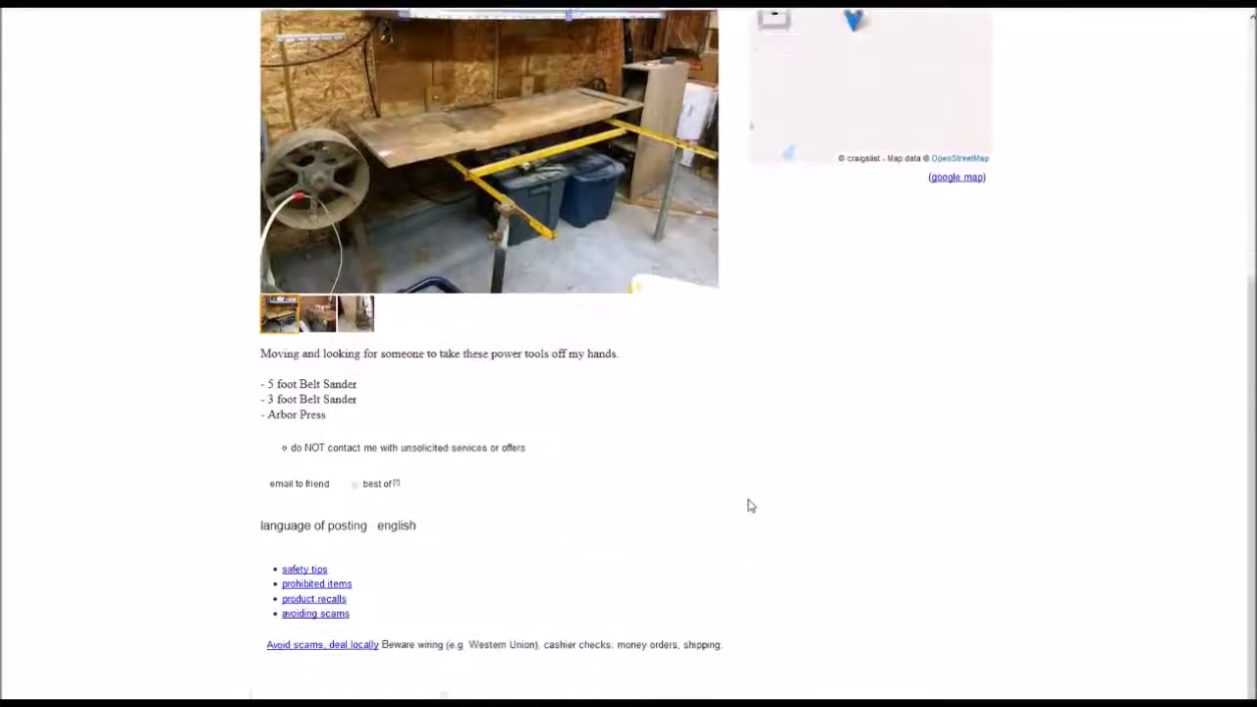
pyautogui.scroll(-1, 763, 462)
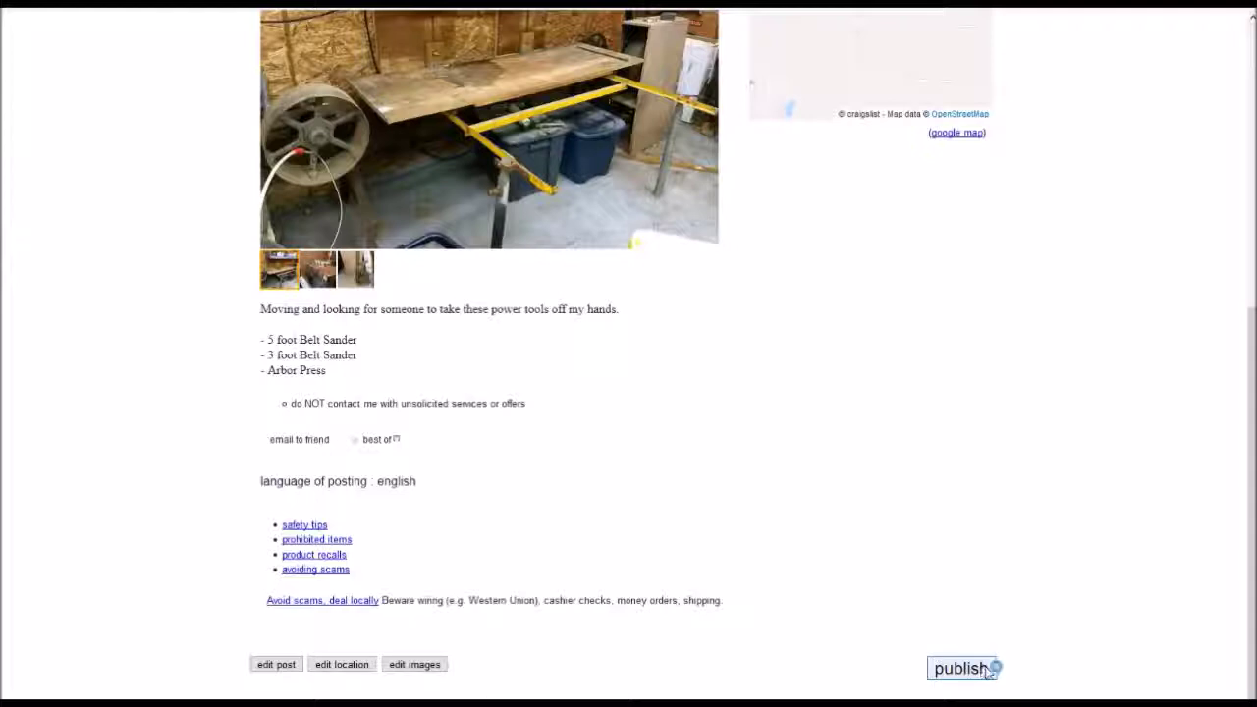
pyautogui.click(947, 673)
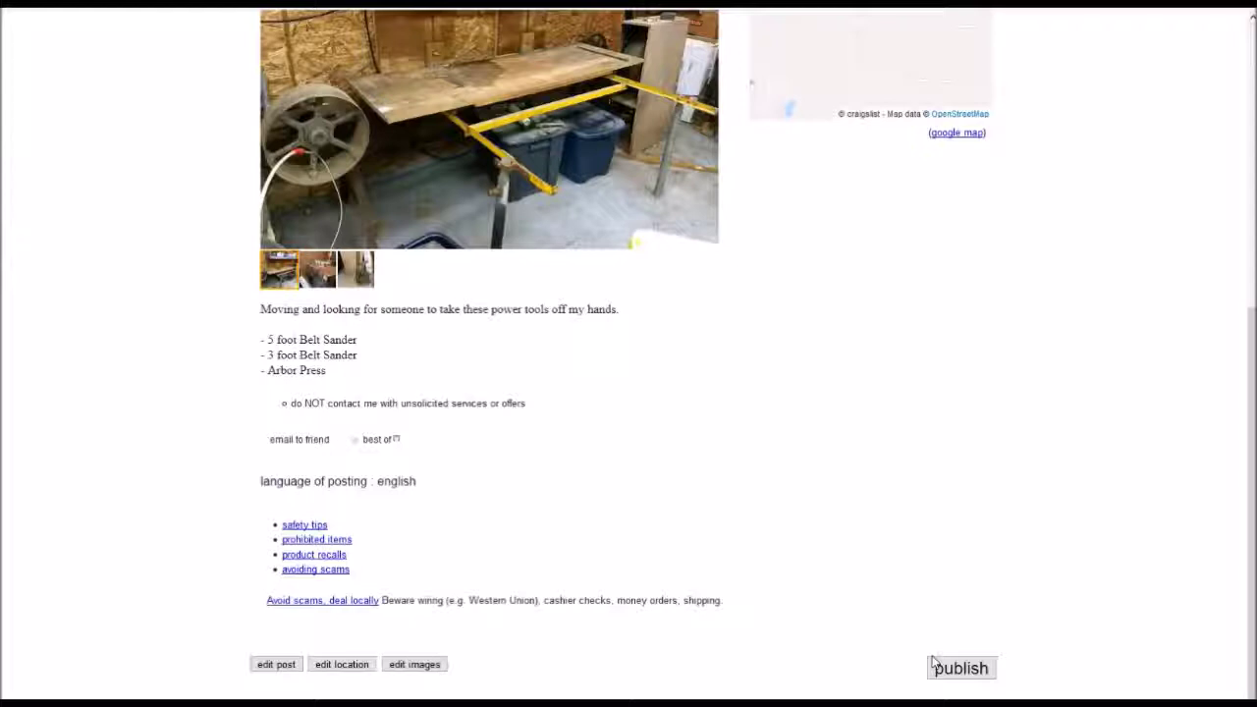
pyautogui.click(935, 665)
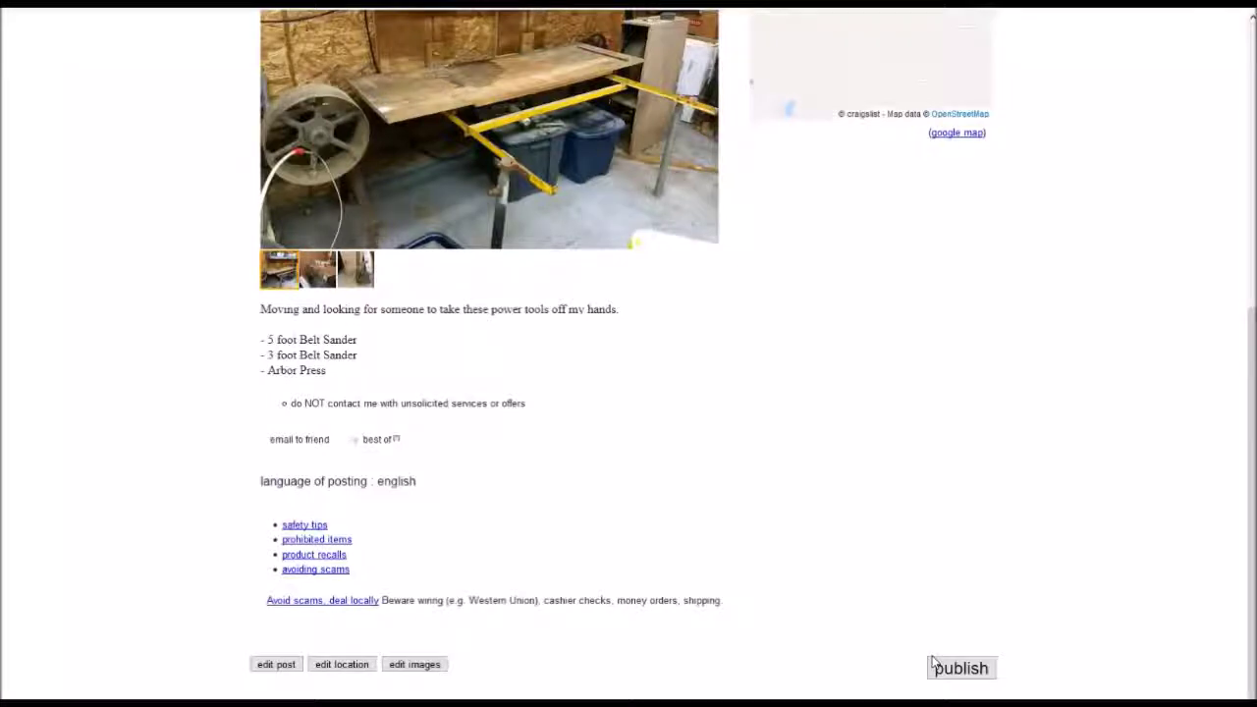
pyautogui.click(934, 665)
pyautogui.click(933, 664)
pyautogui.click(933, 665)
pyautogui.click(933, 665)
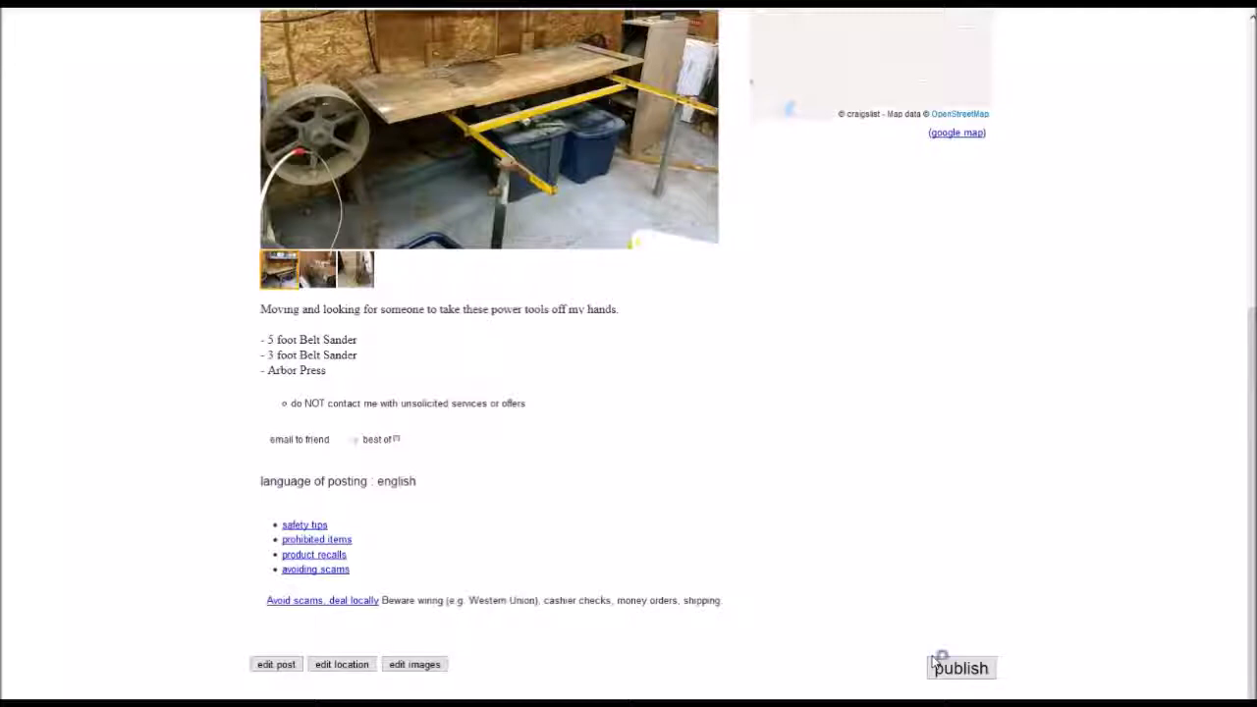